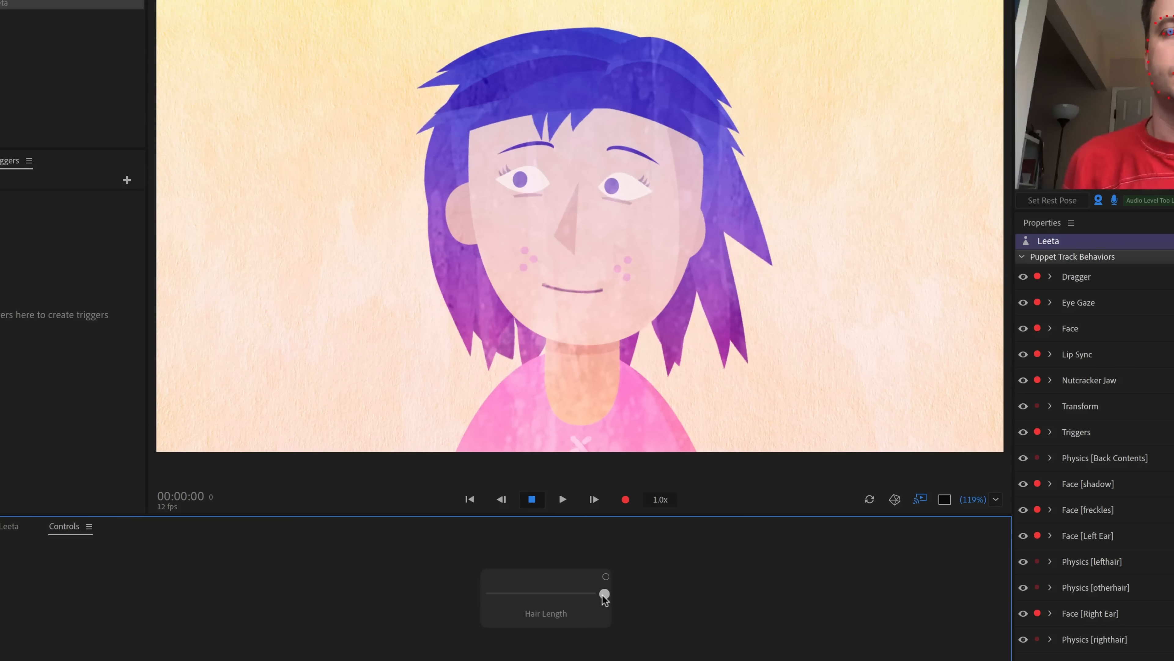
Preview the puppet's shortest hair by lowering the Hair Length control to its minimum.
drag(598, 593, 466, 606)
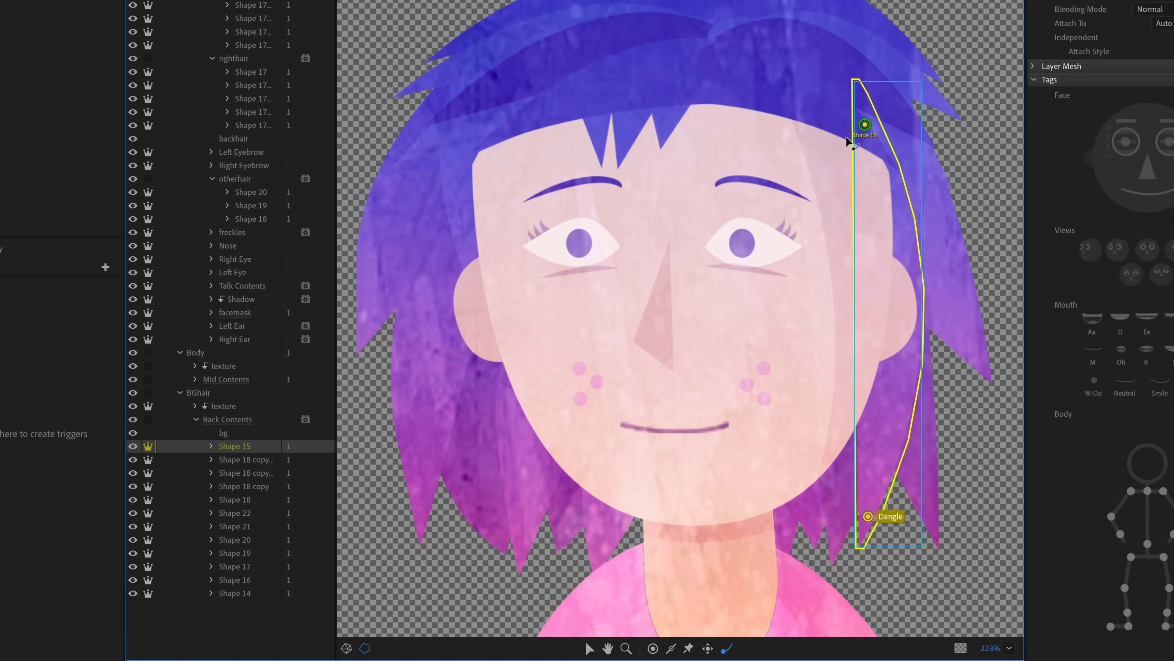
Position the Shape 15 hair strand's origin near its top and a Dangle handle near its lower tip.
mouse_move(868, 132)
mouse_down()
mouse_move(873, 152)
mouse_move(867, 126)
mouse_up()
click(871, 499)
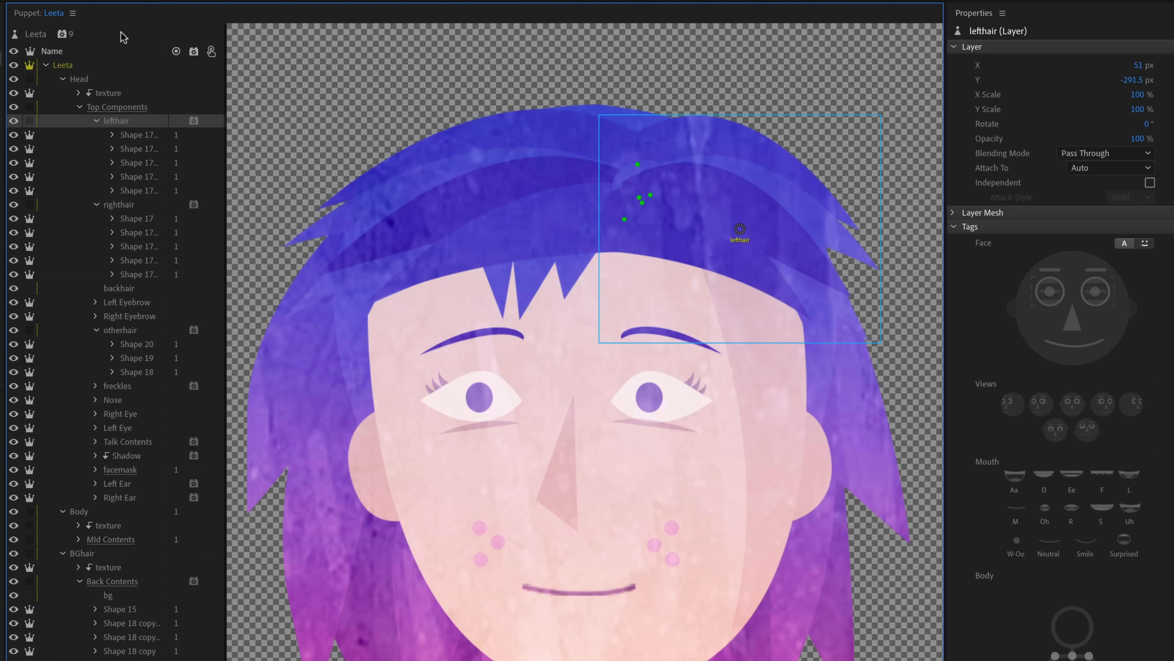
Remove the Physics behavior from the top level of the Leeta puppet.
click(123, 36)
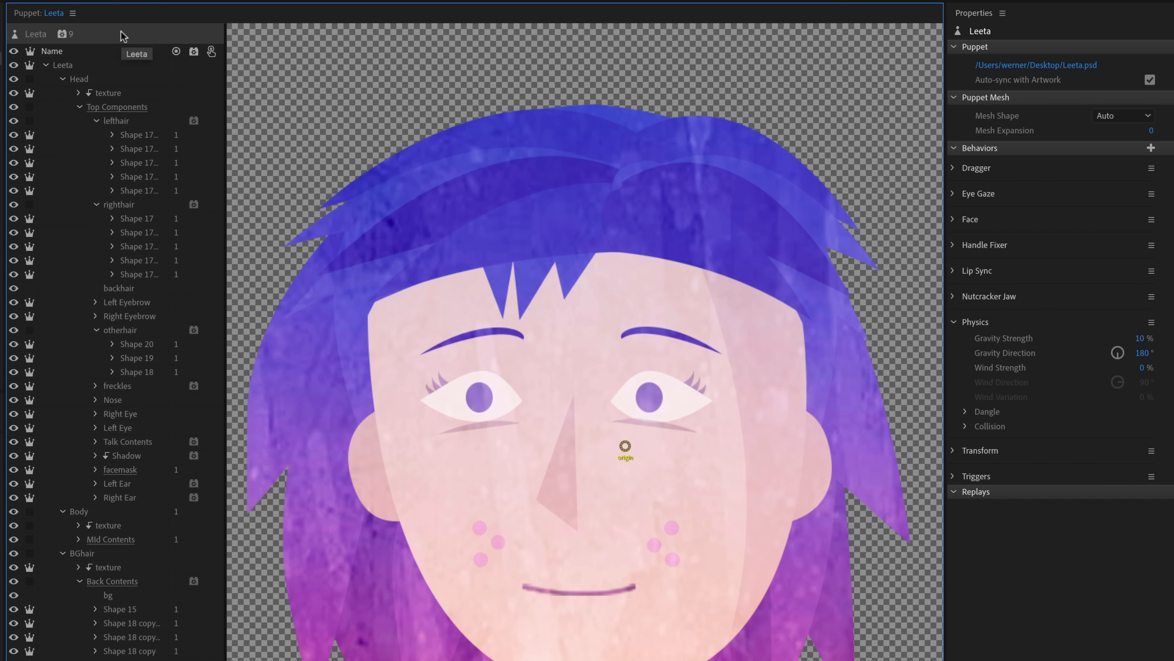
click(1151, 323)
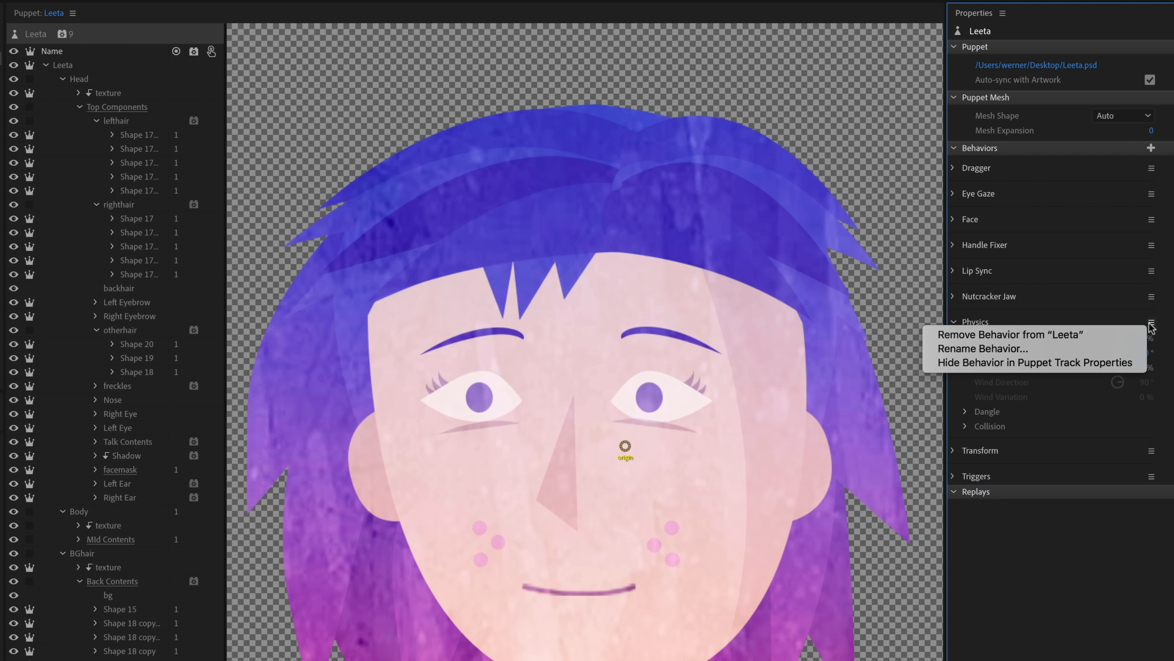
click(1124, 333)
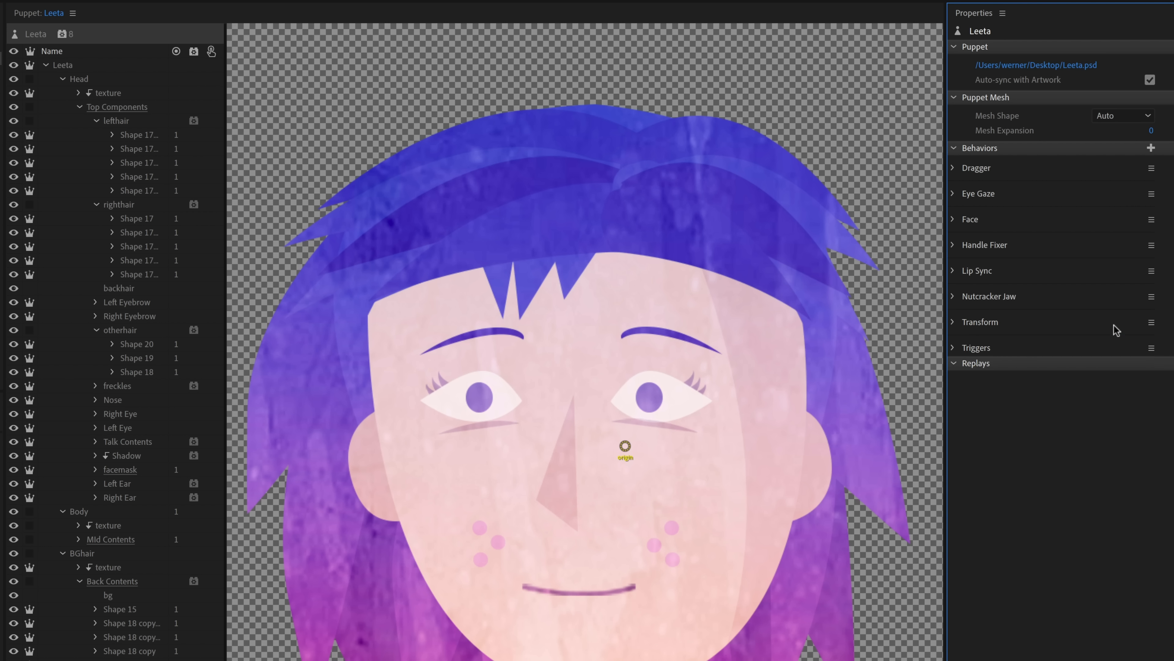
Add a Physics behavior directly to the lefthair group.
click(181, 123)
click(194, 122)
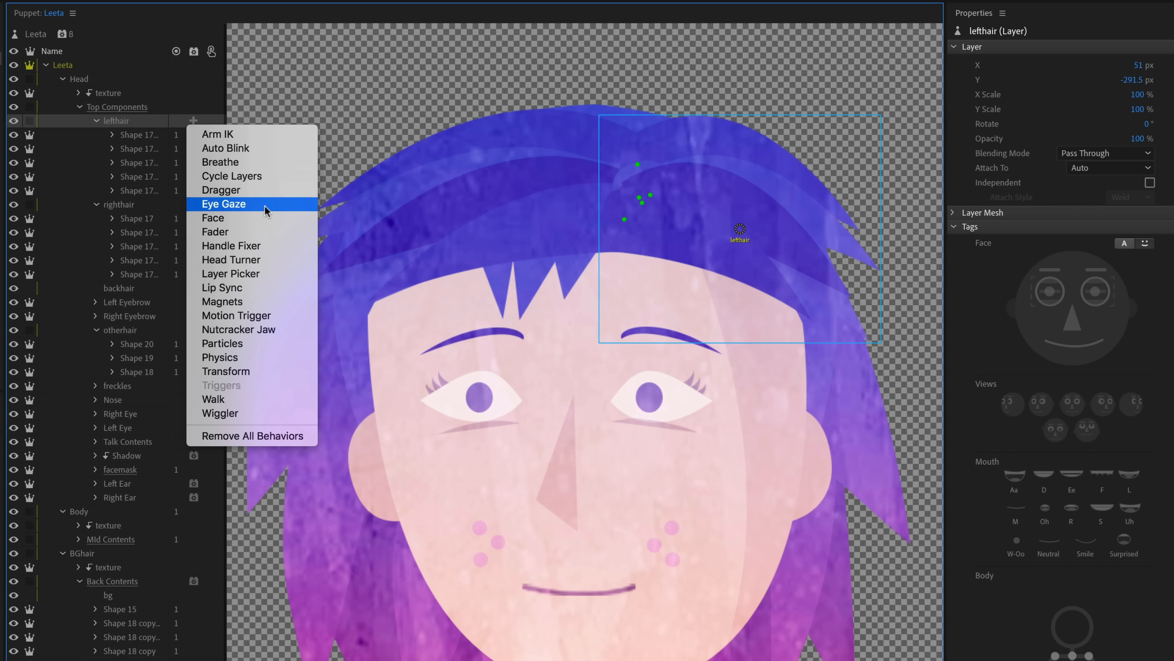
click(221, 357)
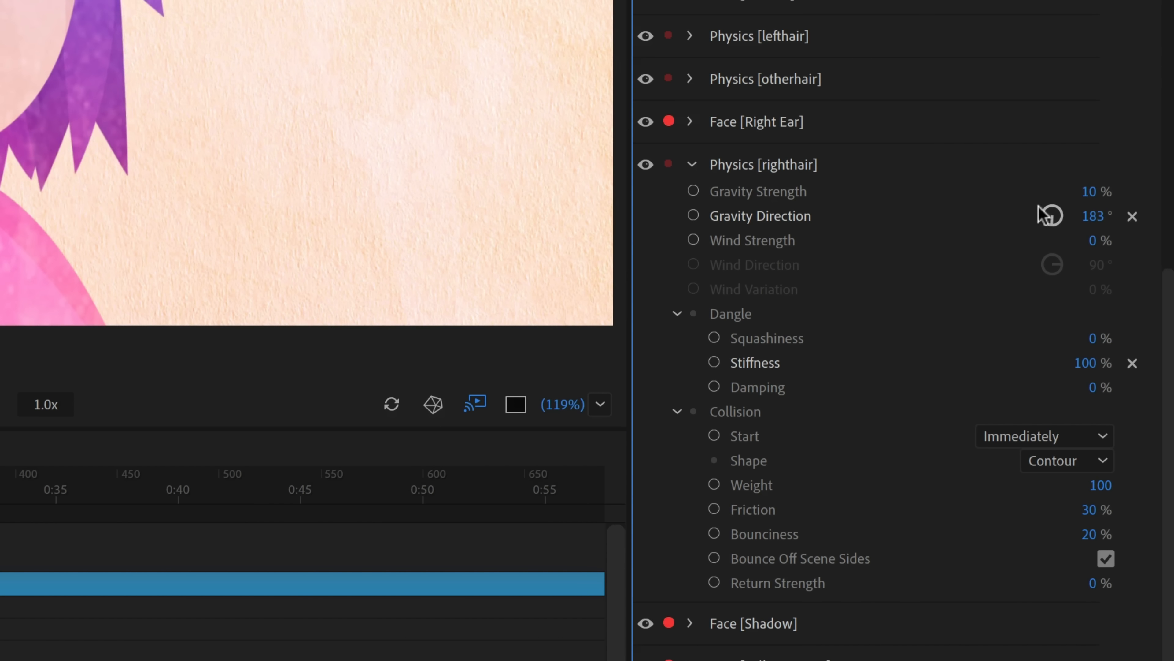
Adjust the Gravity Direction of the righthair Physics behavior.
drag(1046, 214, 1039, 120)
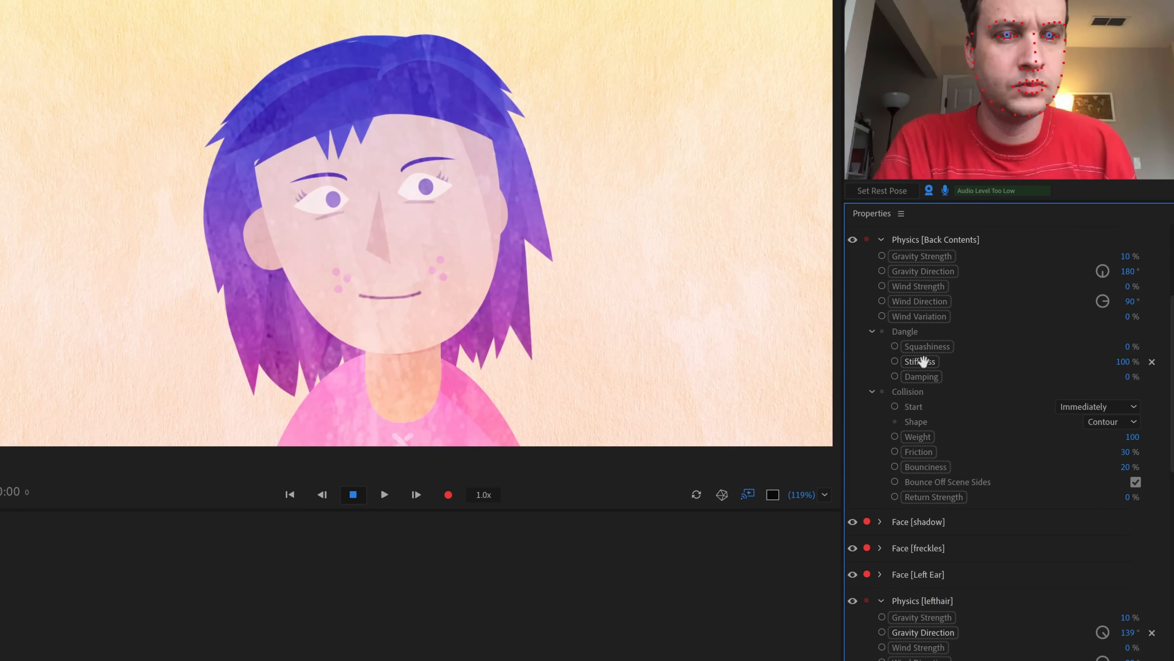
Create slider controls for the Dangle Stiffness of the Back Contents and lefthair Physics behaviors.
drag(922, 361, 268, 597)
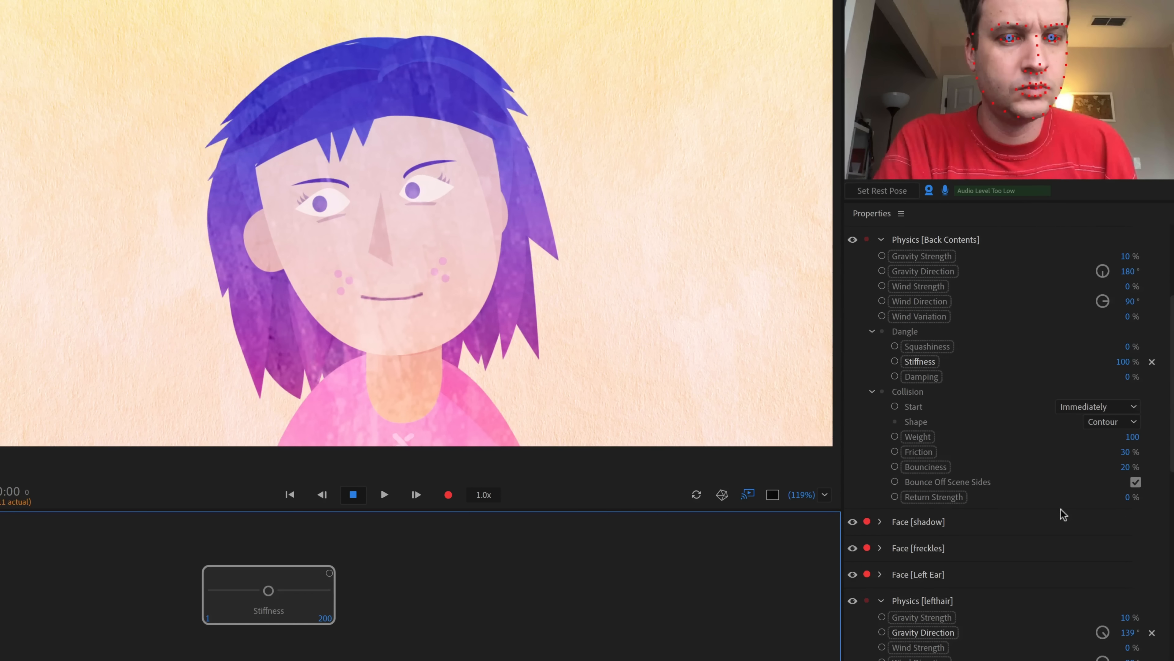
scroll(1062, 513, down, 5)
drag(922, 509, 426, 593)
scroll(999, 546, down, 3)
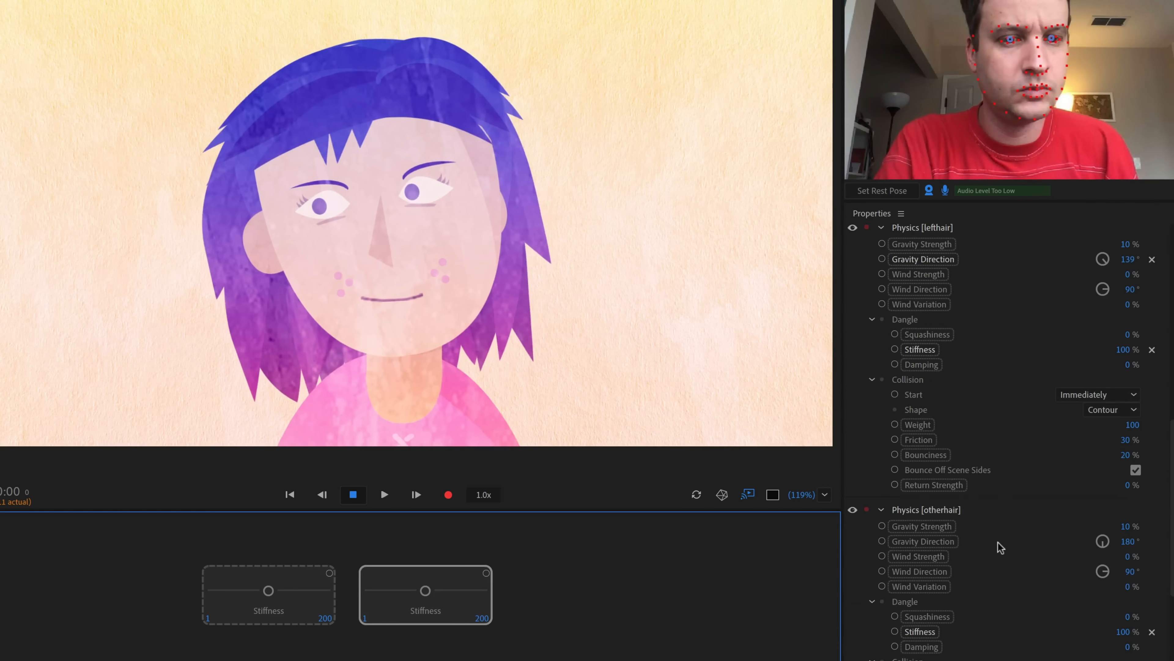
scroll(1000, 547, down, 2)
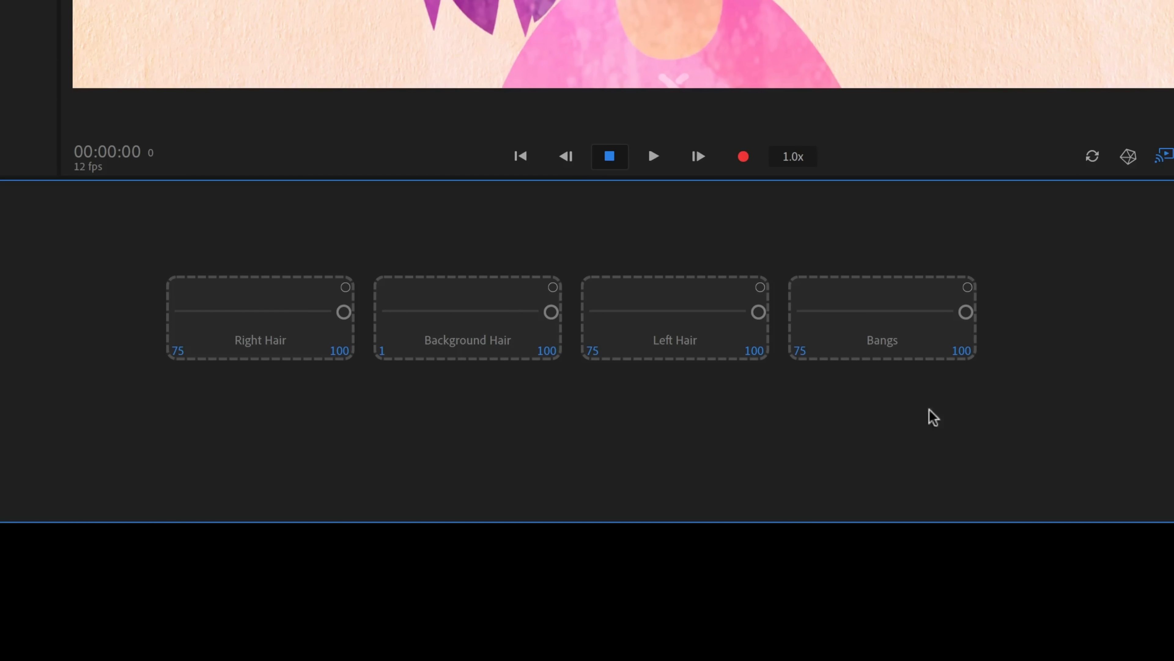
Combine the Right Hair, Background Hair, Left Hair and Bangs sliders into one Hair Length slider and lower it to its minimum.
drag(983, 406, 303, 300)
right_click(298, 293)
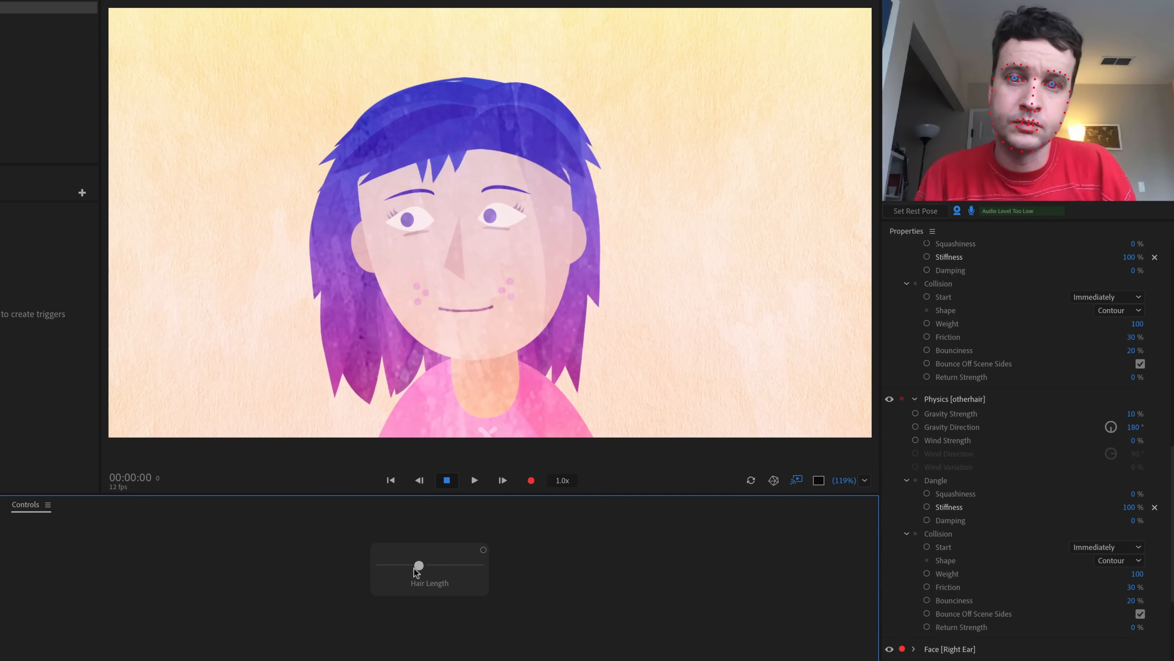
drag(427, 570, 252, 575)
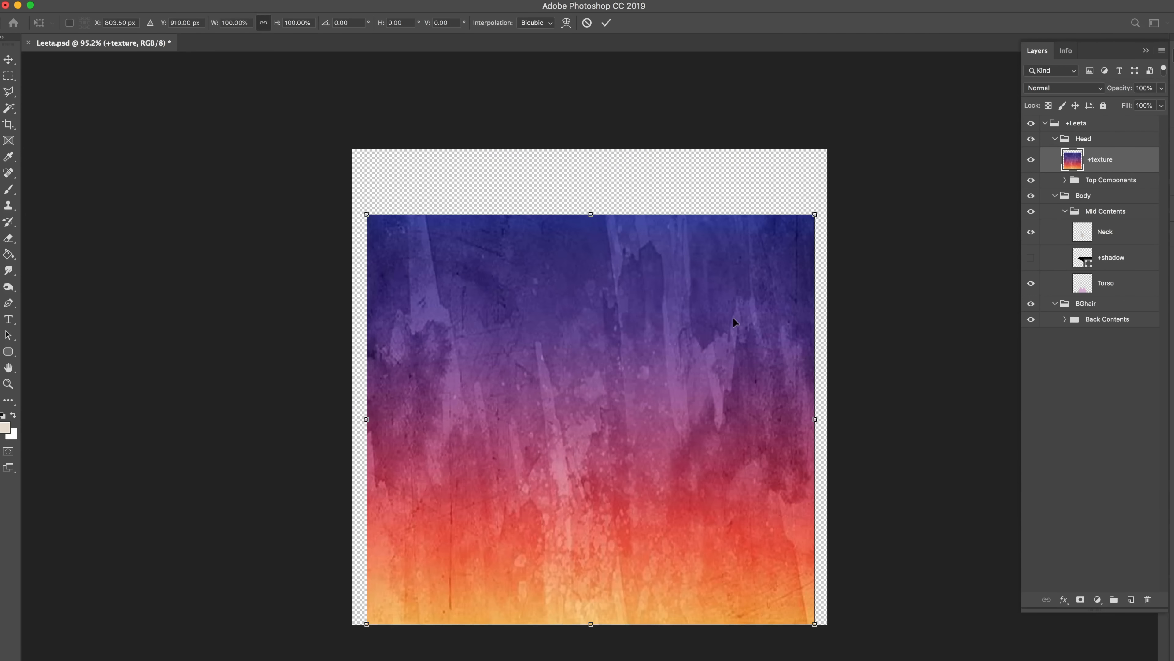
Switch to Photoshop, shift the +texture layer in the Head group slightly and set its blending mode to Overlay.
key(ctrl+t)
mouse_move(734, 318)
mouse_down()
mouse_move(732, 296)
mouse_move(727, 323)
mouse_up()
key(Return)
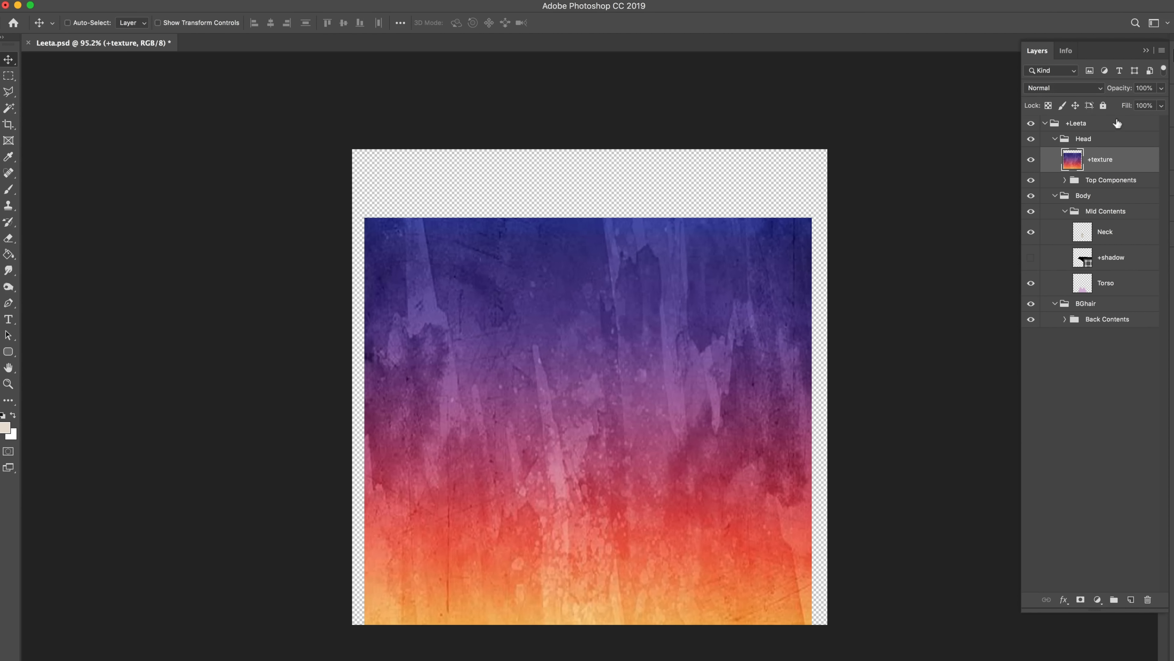
click(1078, 88)
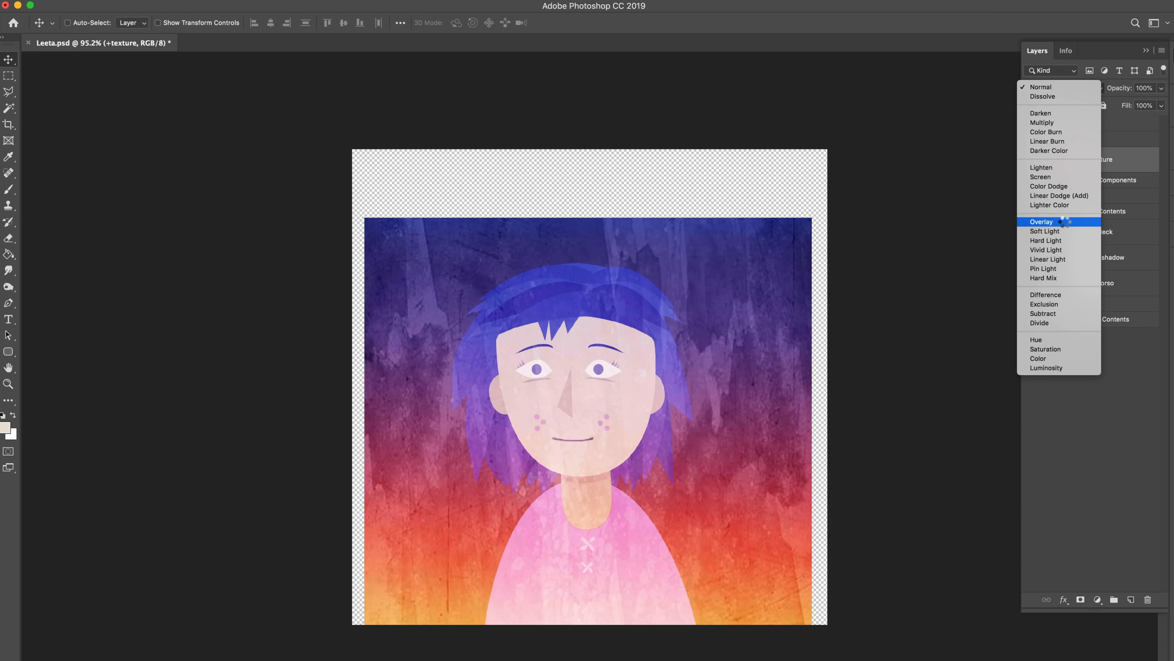
click(1064, 222)
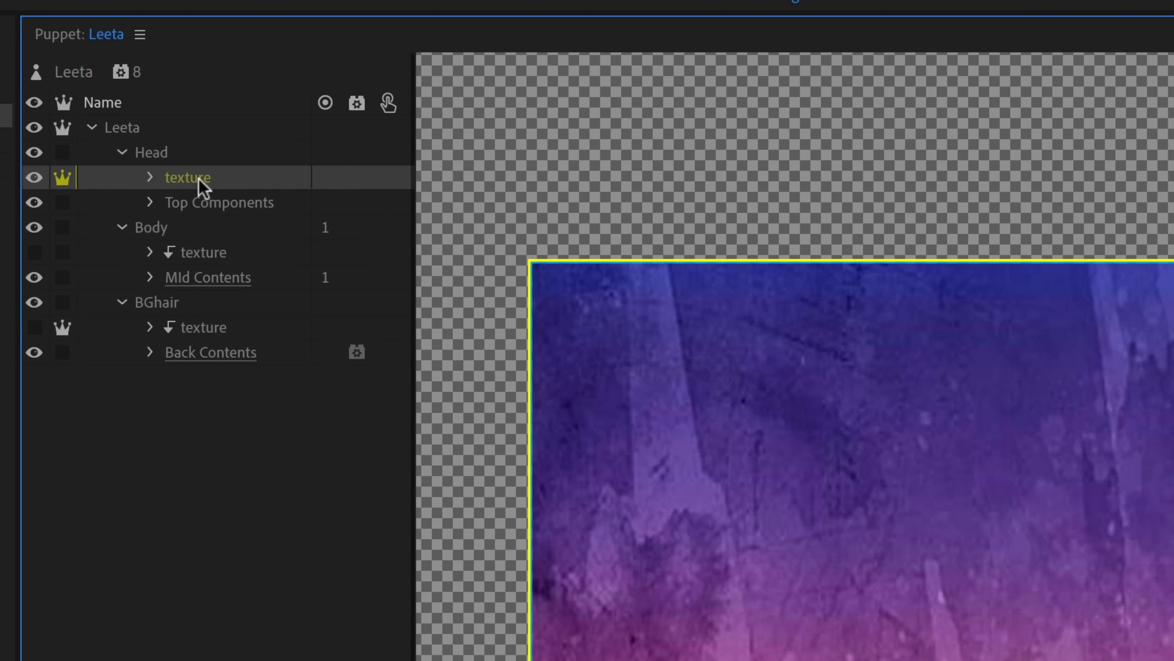
Switch to Character Animator and clip the Head group's texture layer to Top Components with a clipping mask.
click(208, 253)
click(208, 329)
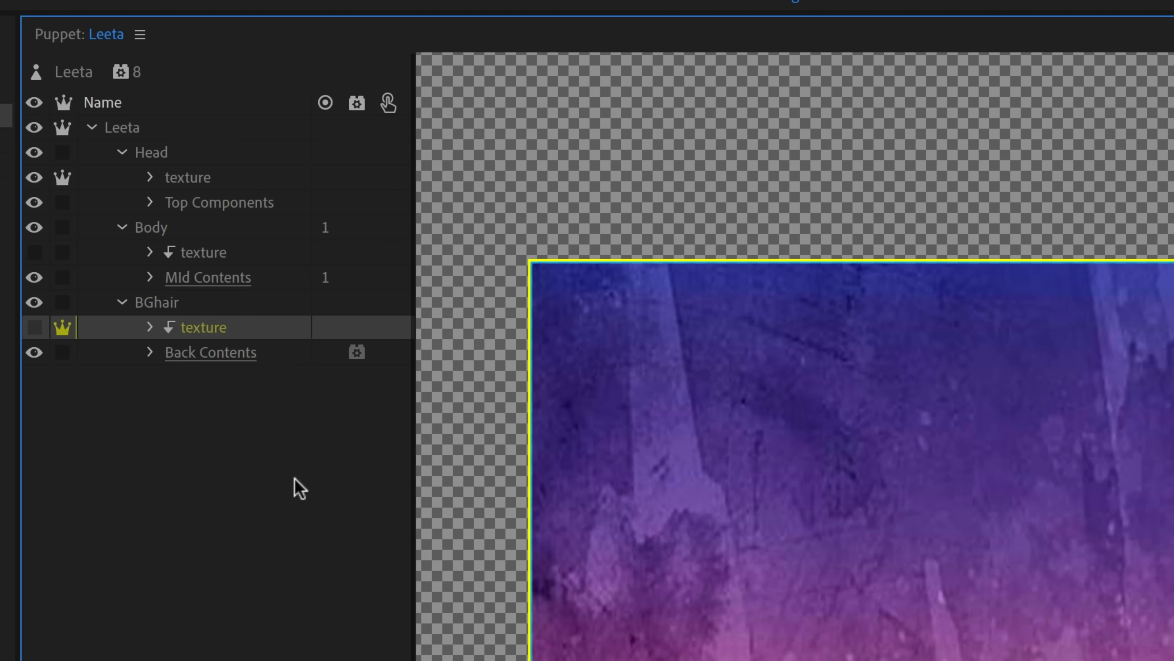
click(238, 179)
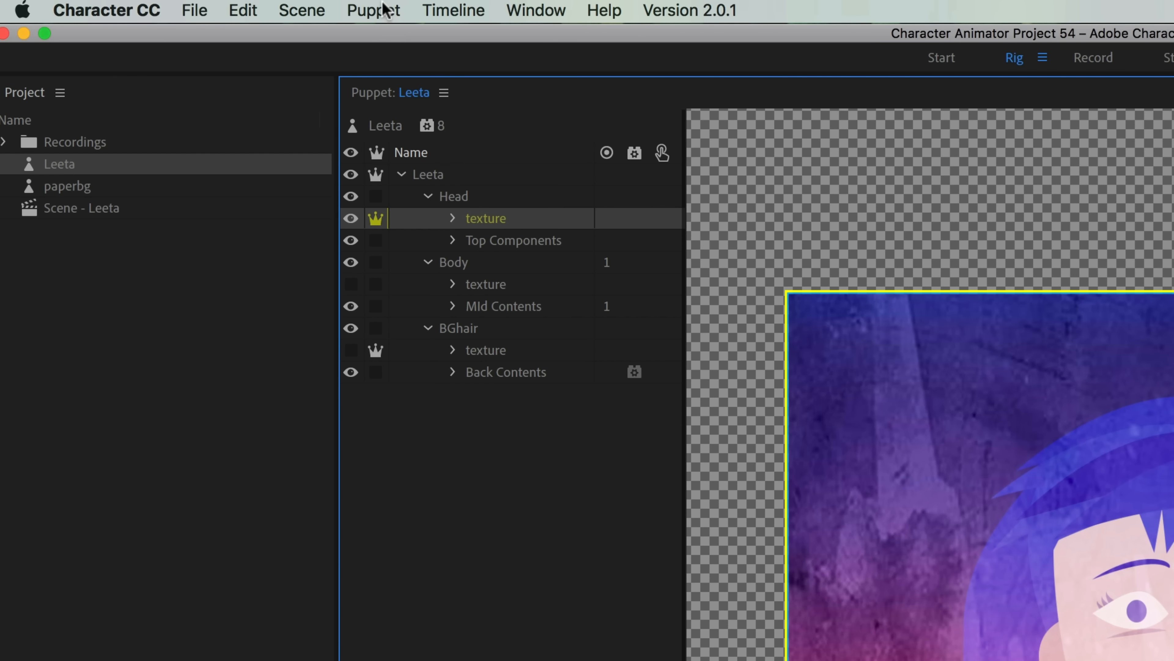
click(384, 8)
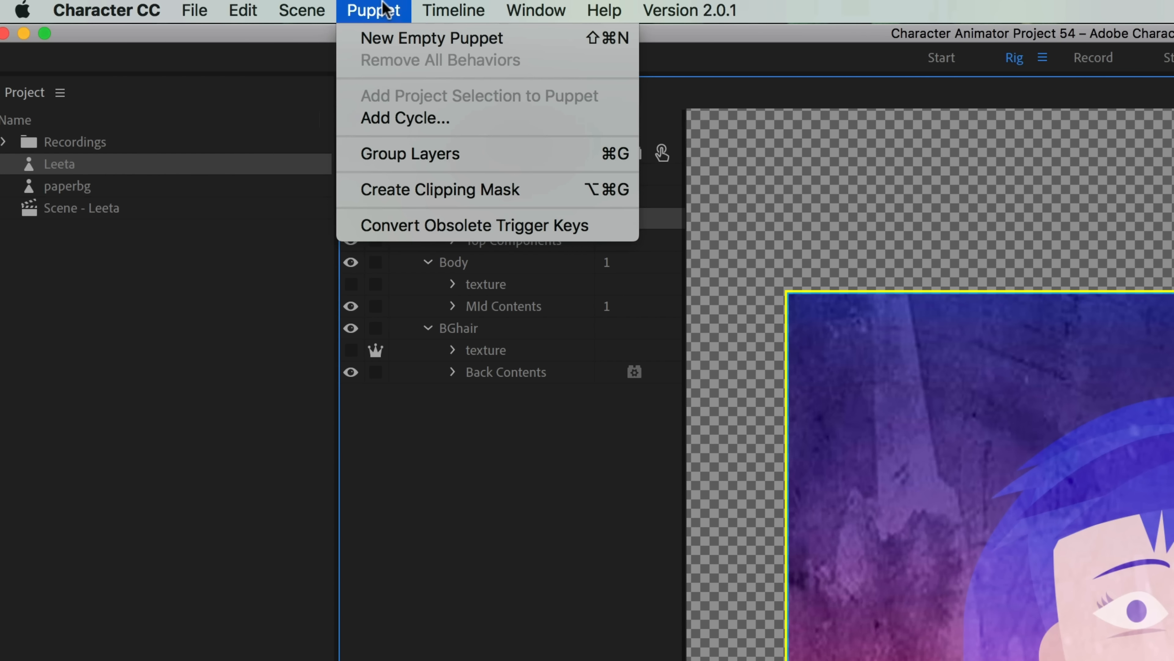
click(544, 191)
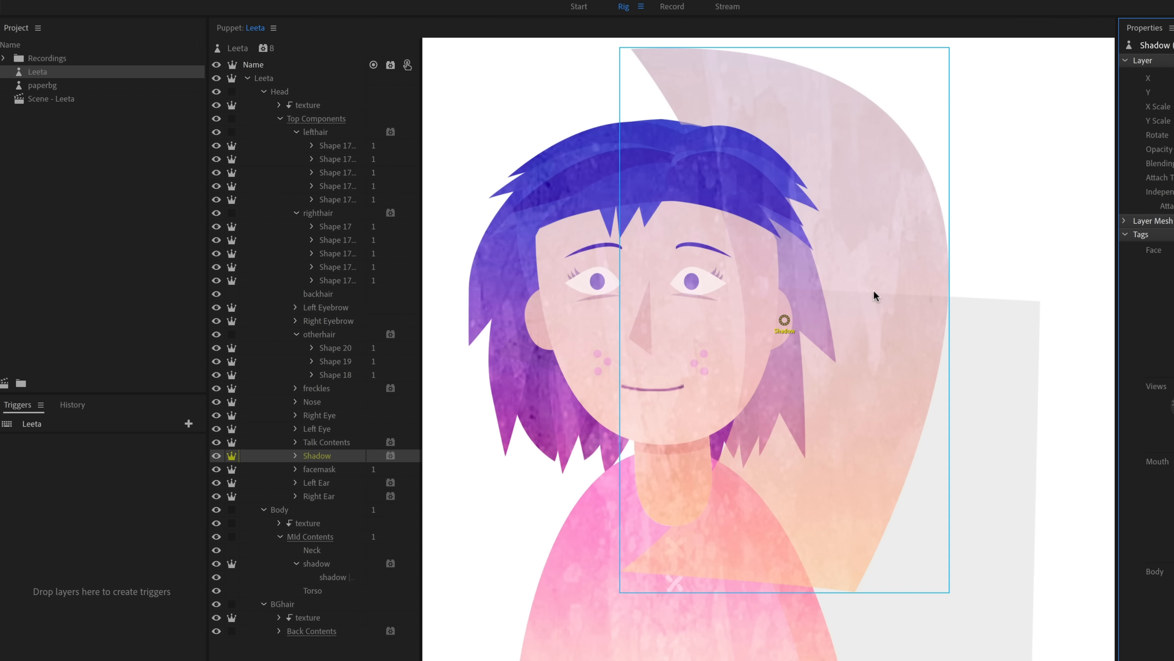
Examine the extent of the head's Shadow layer and of the shadow layer in Mid Contents.
key(Escape)
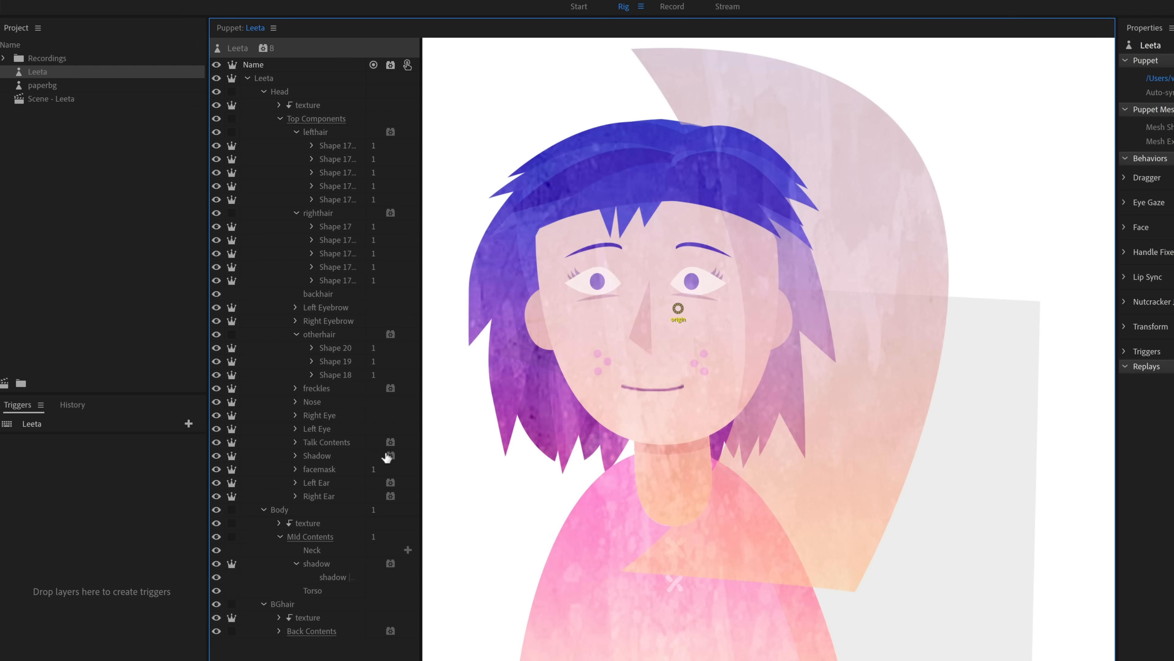
click(324, 455)
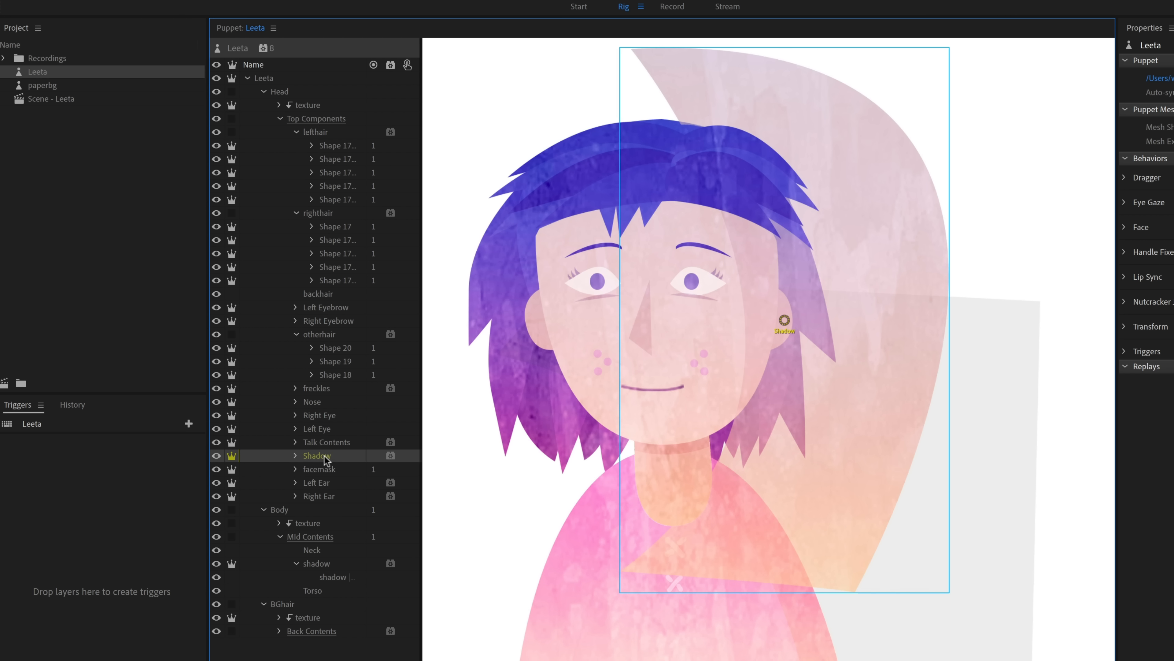
mouse_move(884, 241)
mouse_down()
mouse_move(803, 239)
mouse_move(924, 242)
mouse_move(833, 239)
mouse_move(902, 247)
mouse_up()
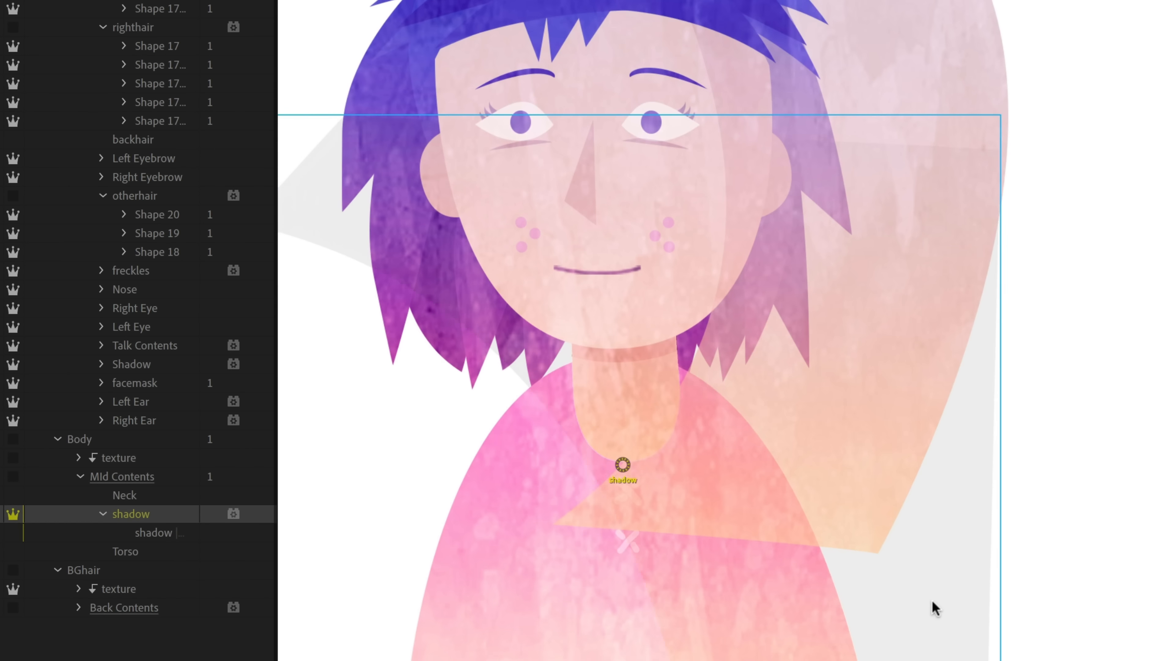
mouse_move(934, 607)
mouse_down()
mouse_move(901, 608)
mouse_move(1089, 610)
mouse_move(960, 616)
mouse_move(1035, 619)
mouse_up()
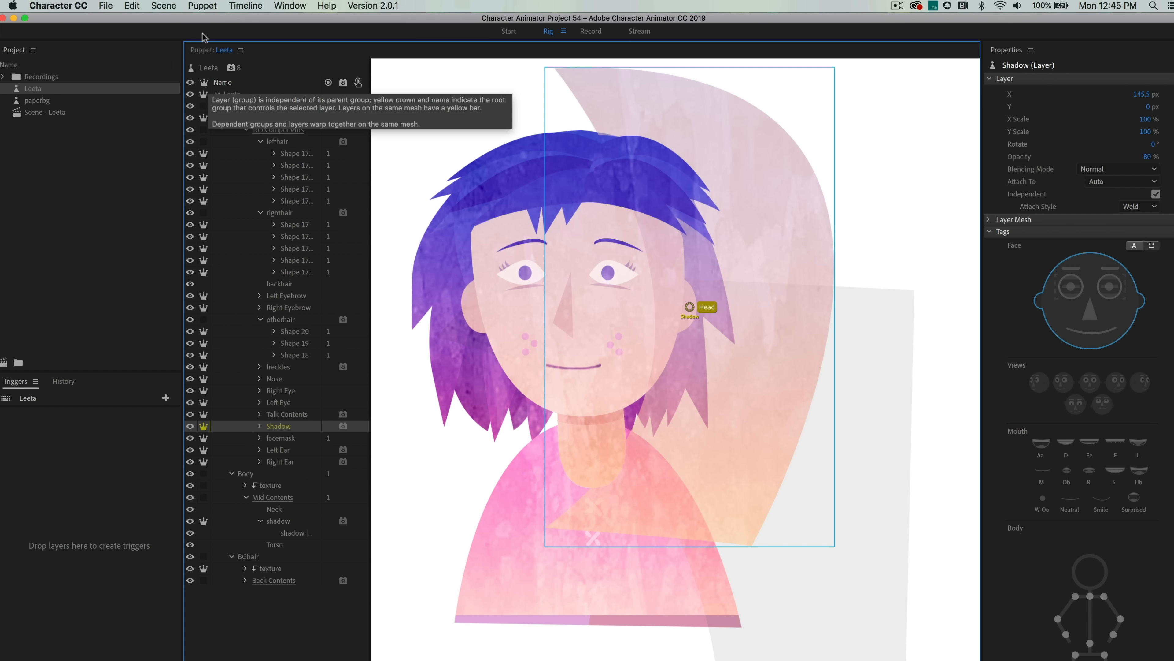
Create clipping masks that clip the head's Shadow layer to facemask and the body's shadow layer to Torso.
click(205, 4)
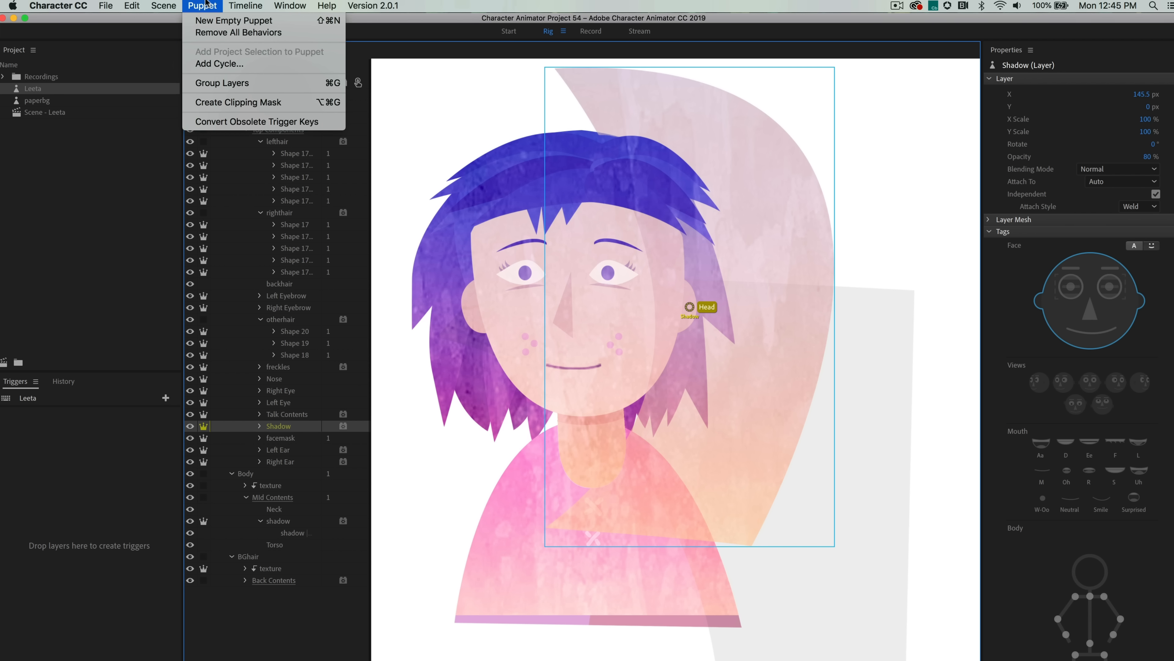
click(290, 104)
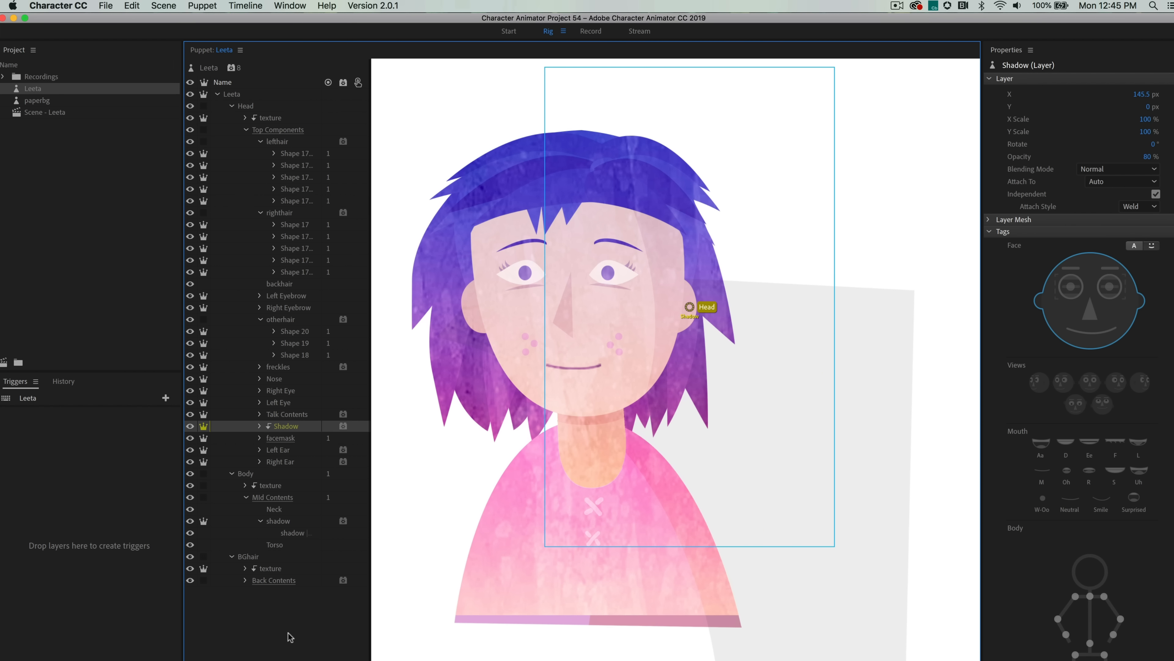
click(279, 521)
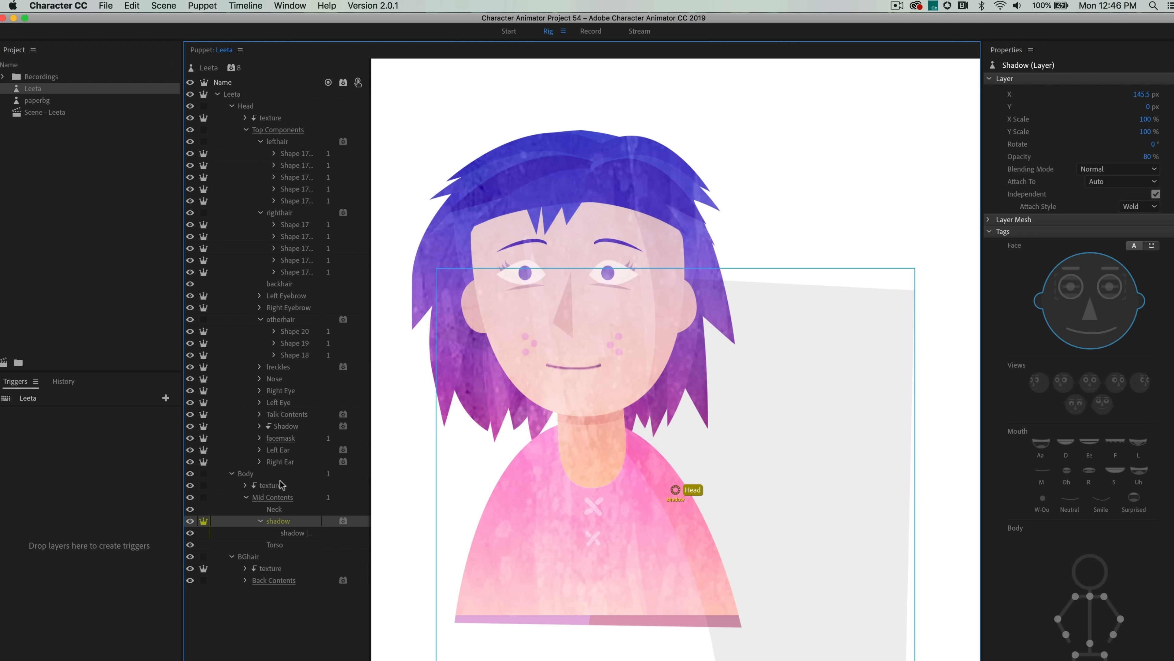
click(213, 5)
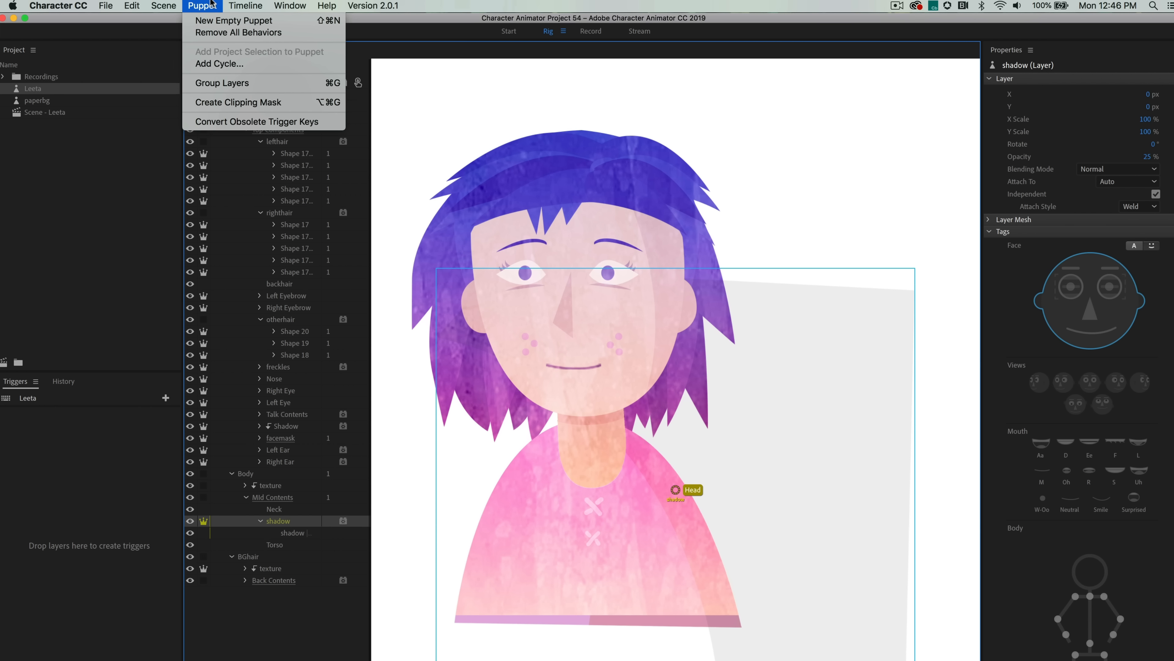
click(278, 101)
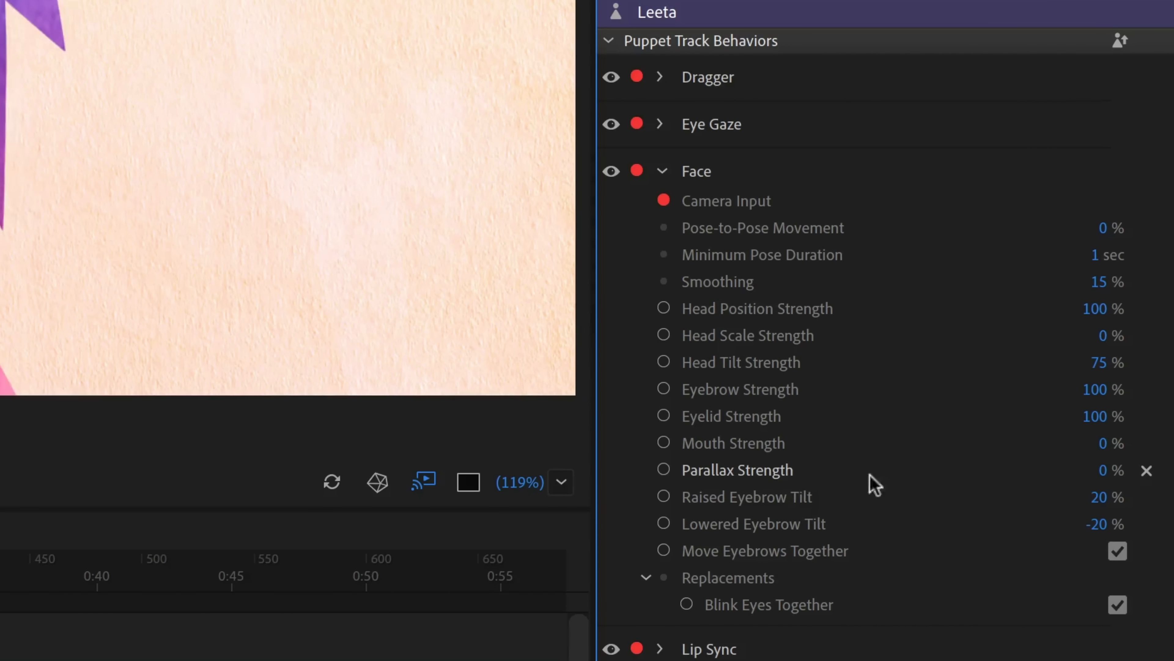
Set the Parallax Strength of the puppet's main Face behavior to 0%.
click(1104, 472)
key(Return)
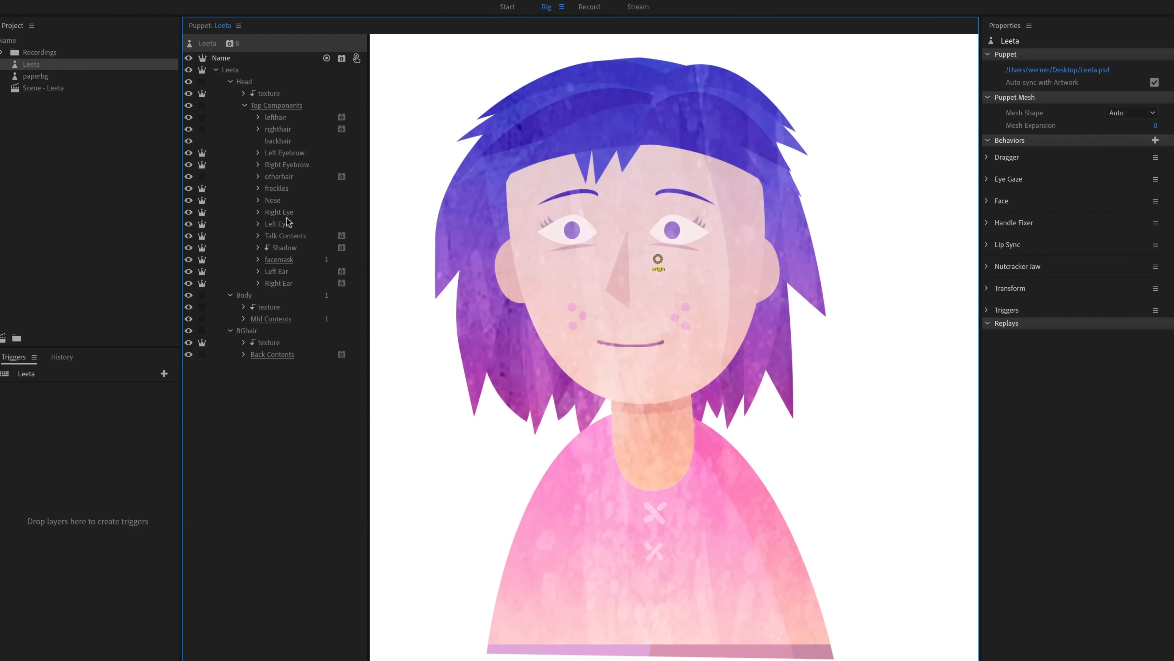
Tag the freckles layer as Head and add a Face behavior to it.
click(295, 193)
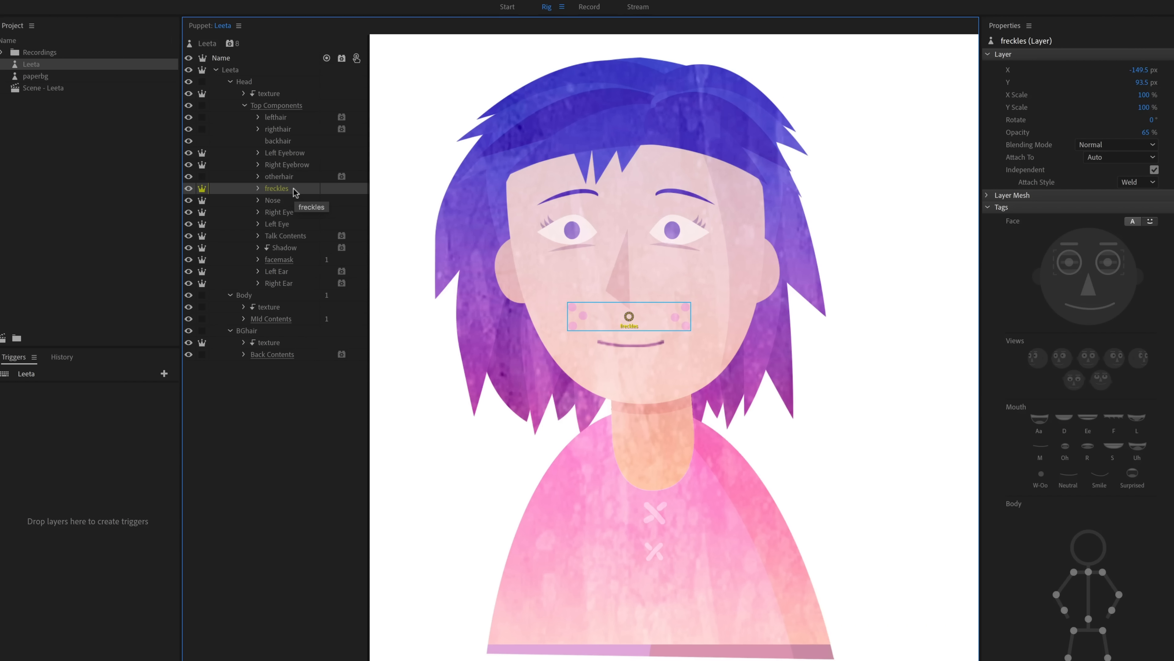
click(1124, 298)
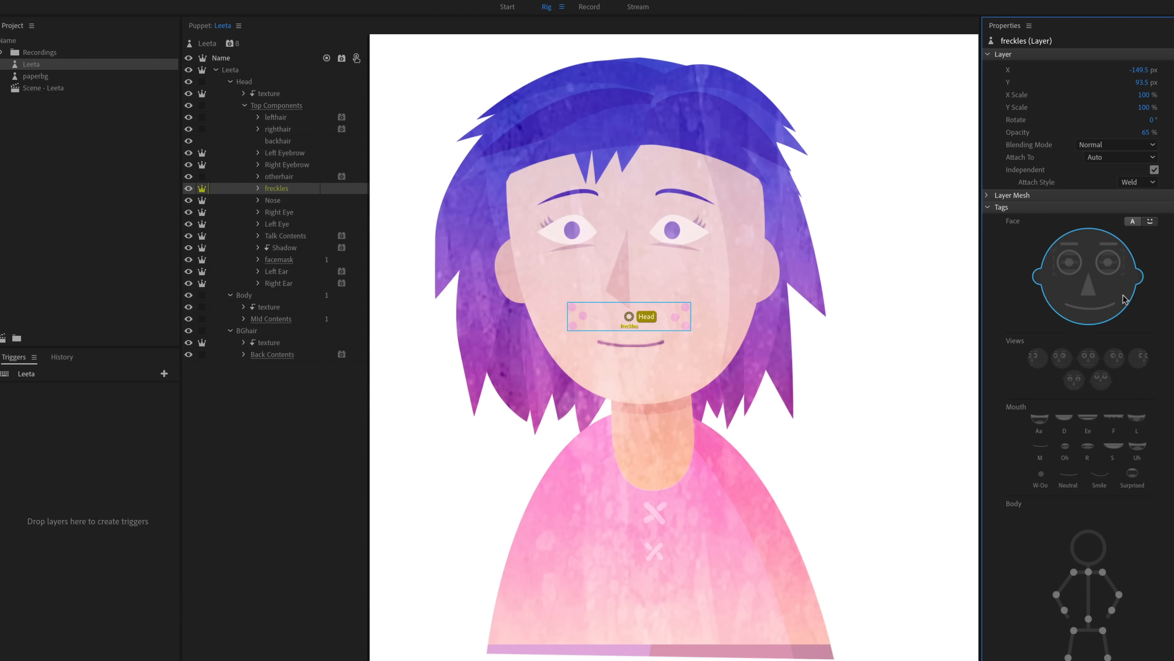
click(341, 188)
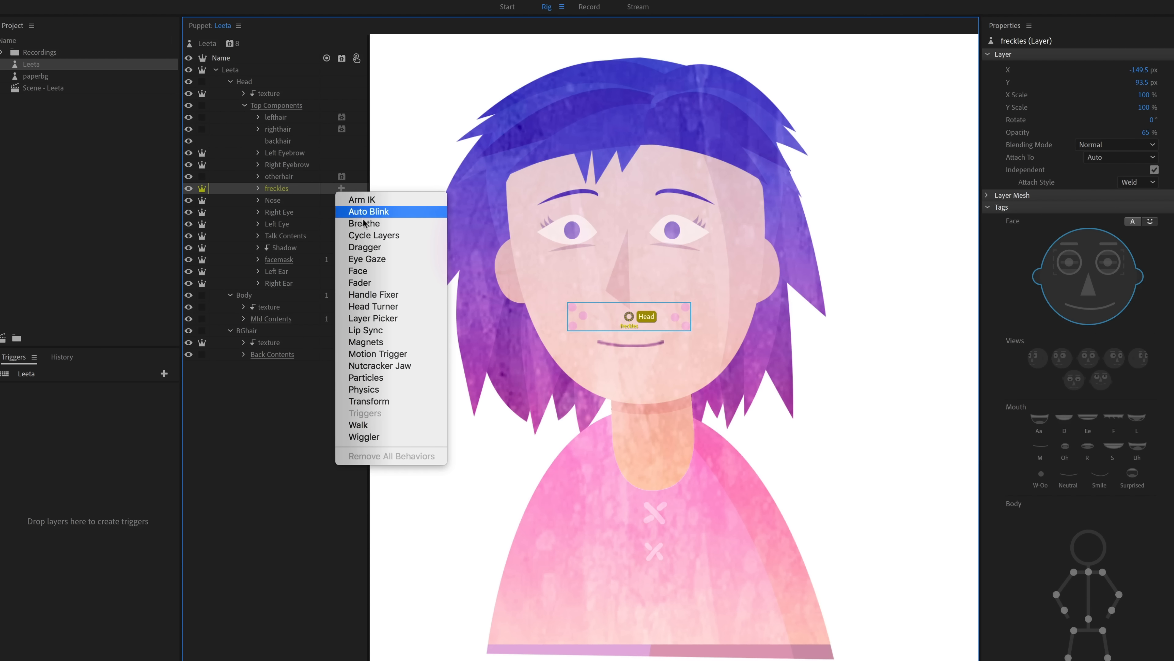
click(397, 273)
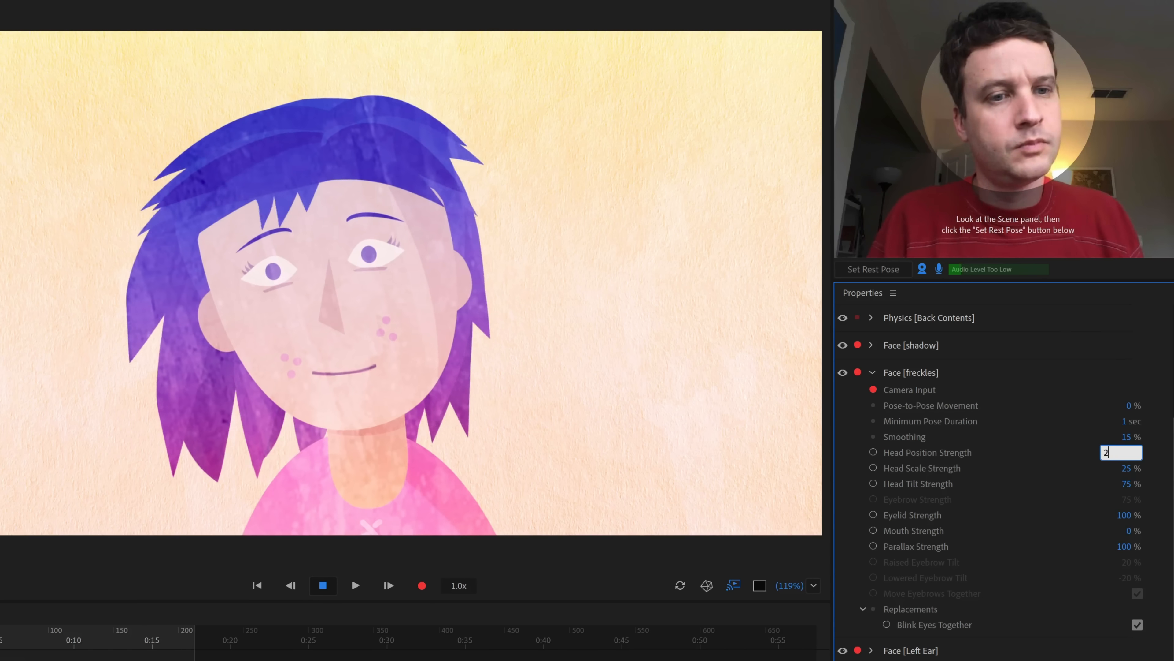
Change the Head Position Strength of the freckles' Face behavior.
click(1121, 452)
text(11)
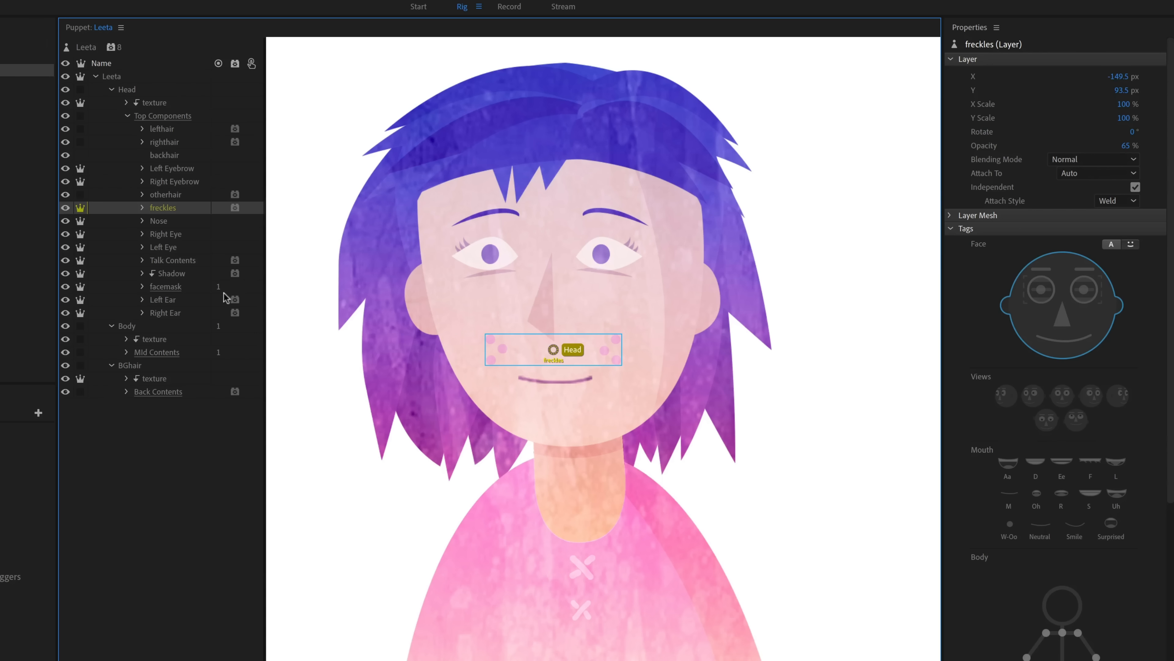
Review the tags of the Talk Contents, head Shadow, body shadow, Left Ear and Right Ear layers.
click(191, 262)
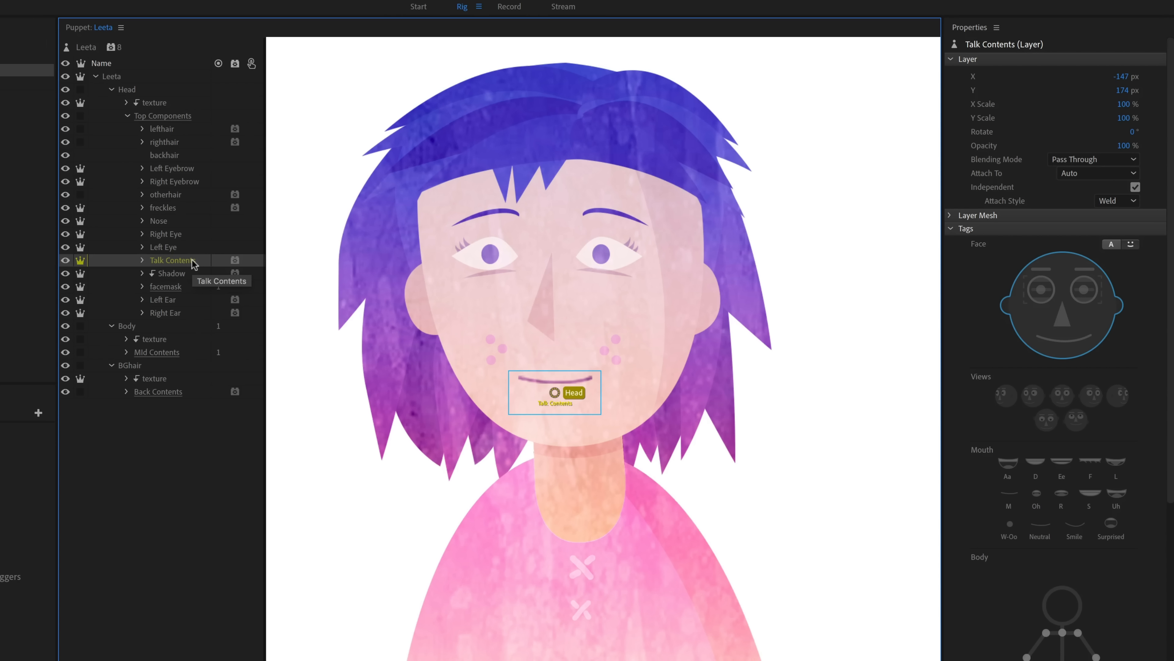
click(171, 276)
click(172, 378)
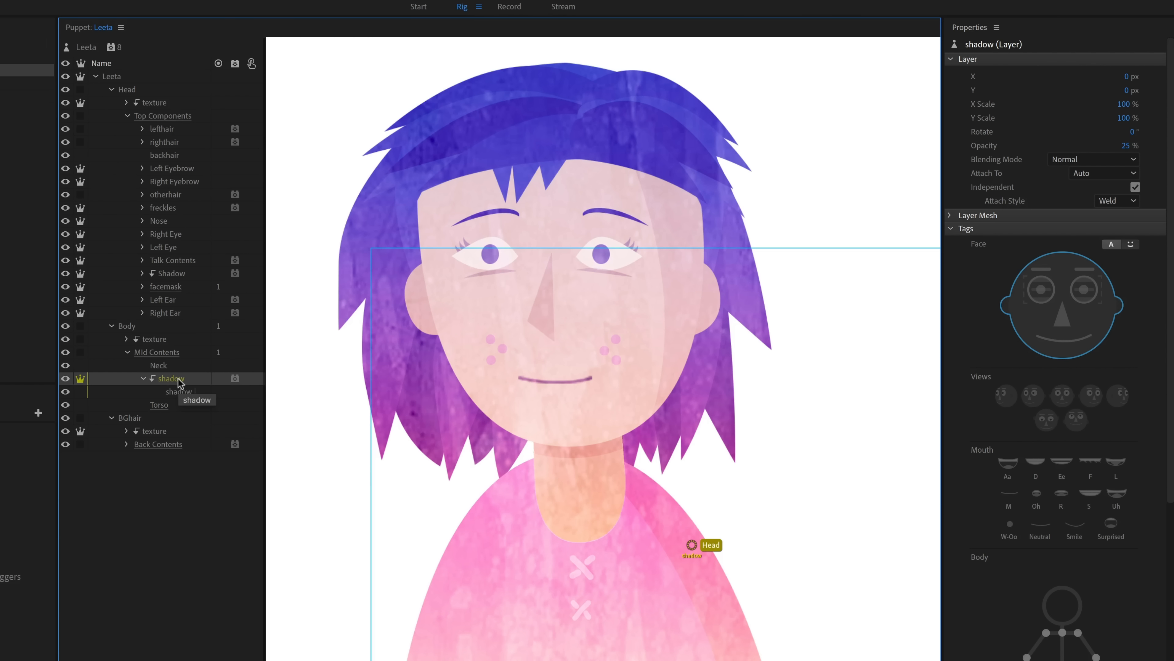
click(163, 300)
click(178, 314)
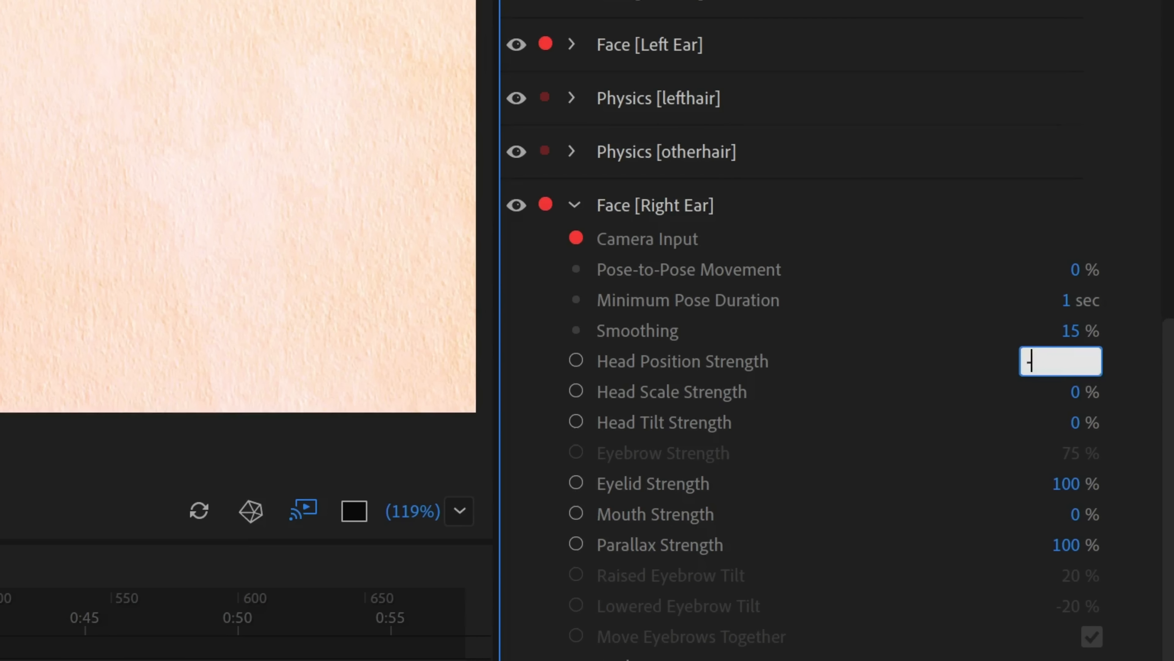
Set the Head Position Strength of the Right Ear's Face behavior to -350%.
text(0)
key(Return)
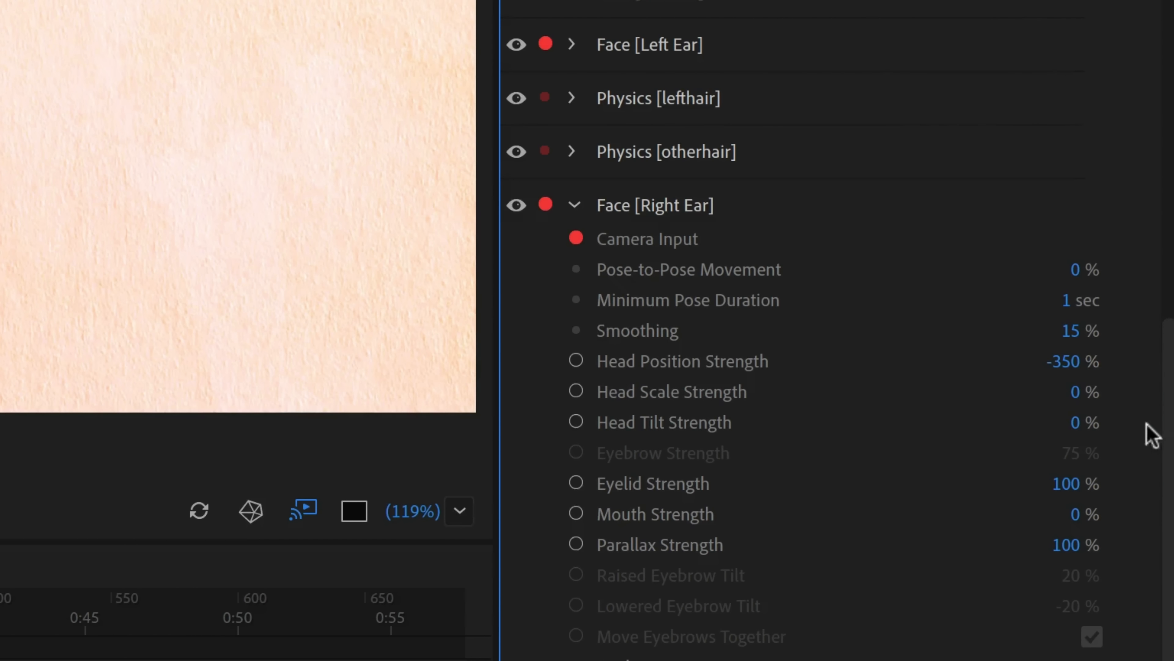